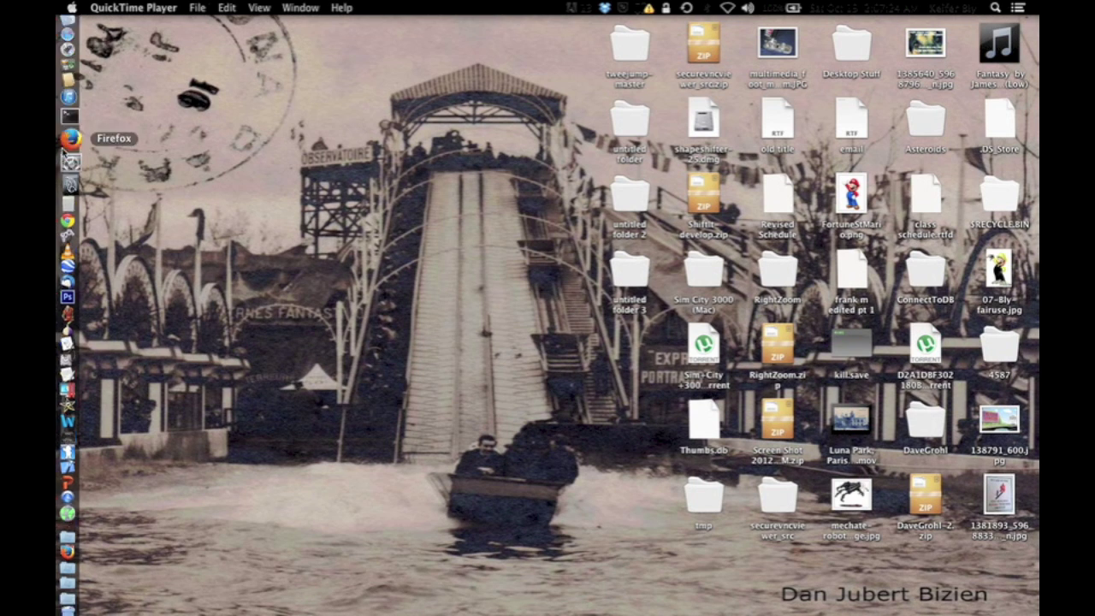
# With QuickTime Player launched, bring up its File menu.
pyautogui.click(197, 8)
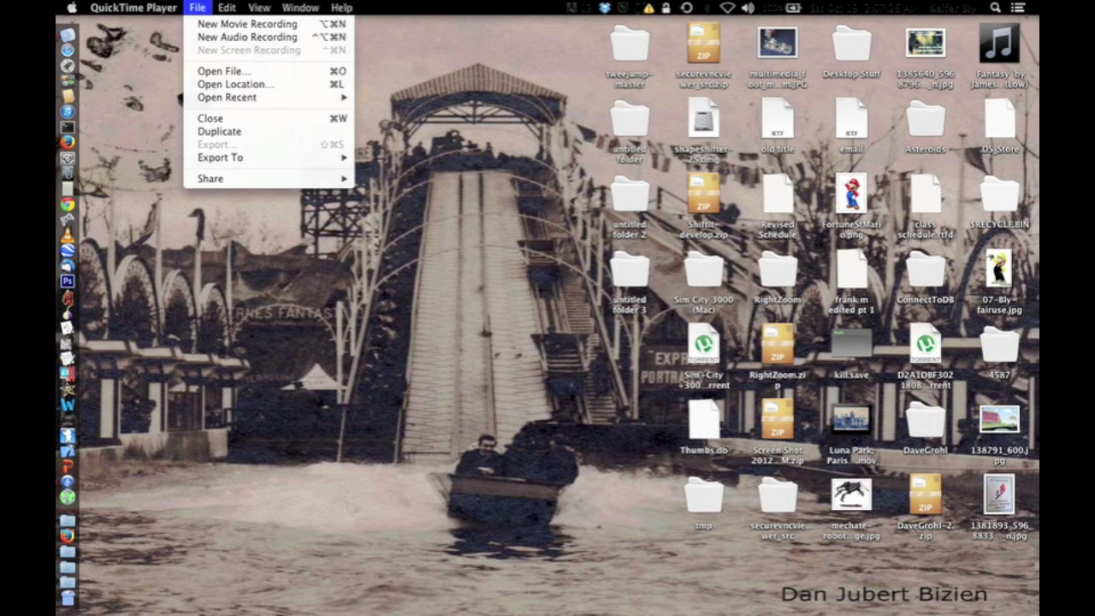
# Open the recent 'Credits vs Credits Mighty Atom vs Astro Boy 1963 ED.mp4' video and play it.
pyautogui.moveTo(336, 99)
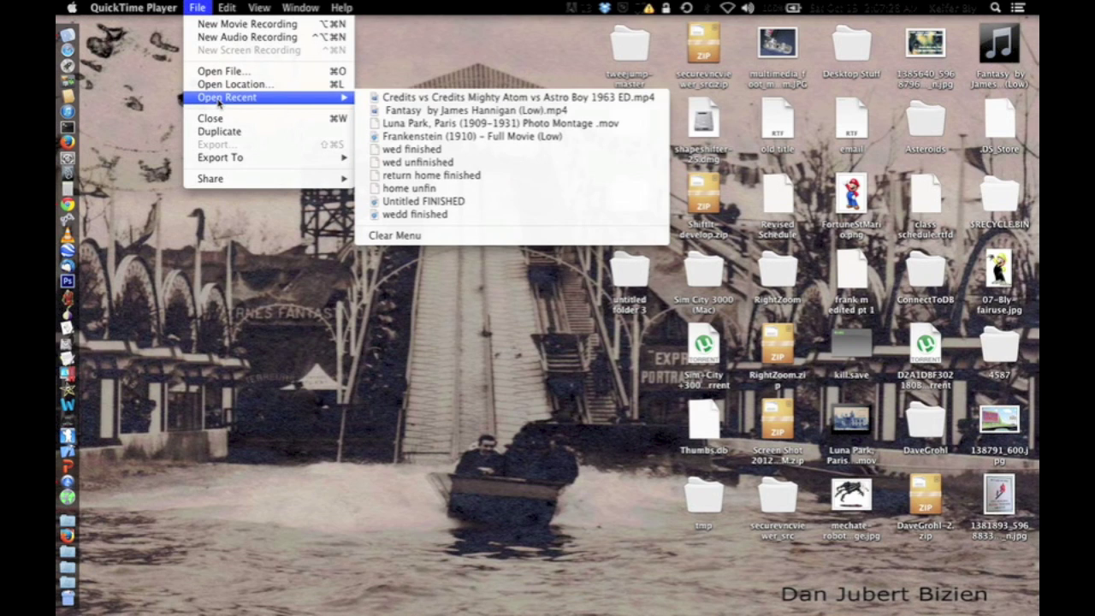
pyautogui.click(374, 99)
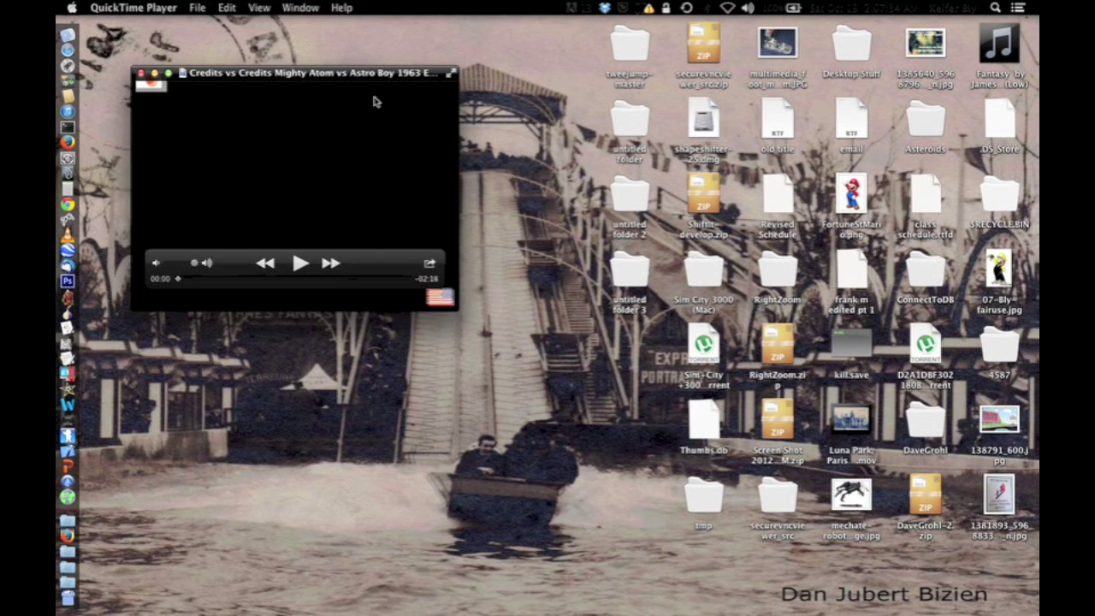
pyautogui.press('space')
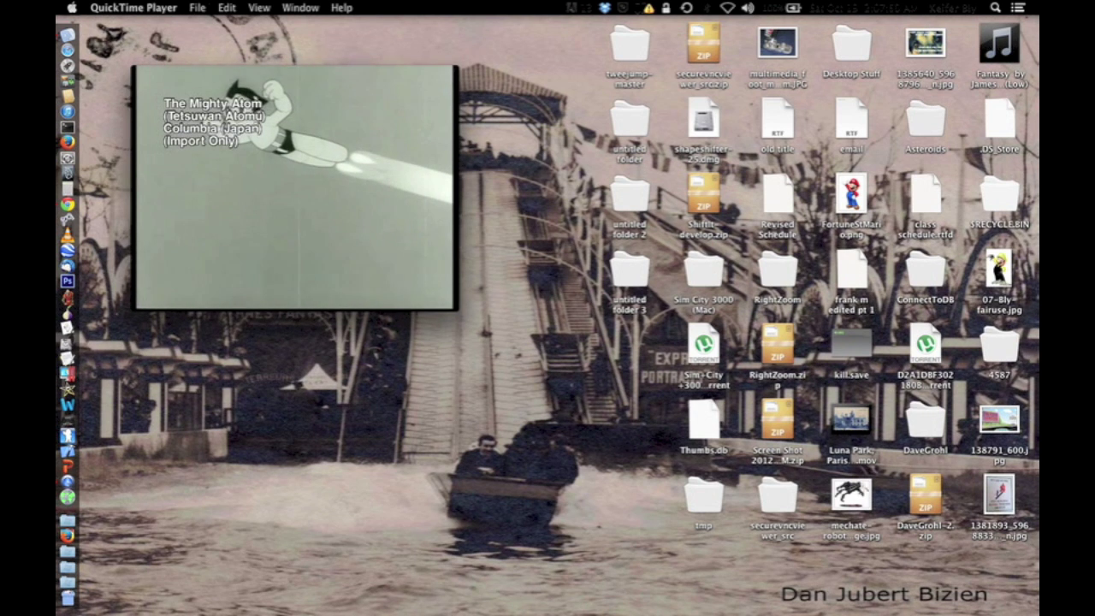
pyautogui.moveTo(257, 74); pyautogui.dragTo(300, 41)
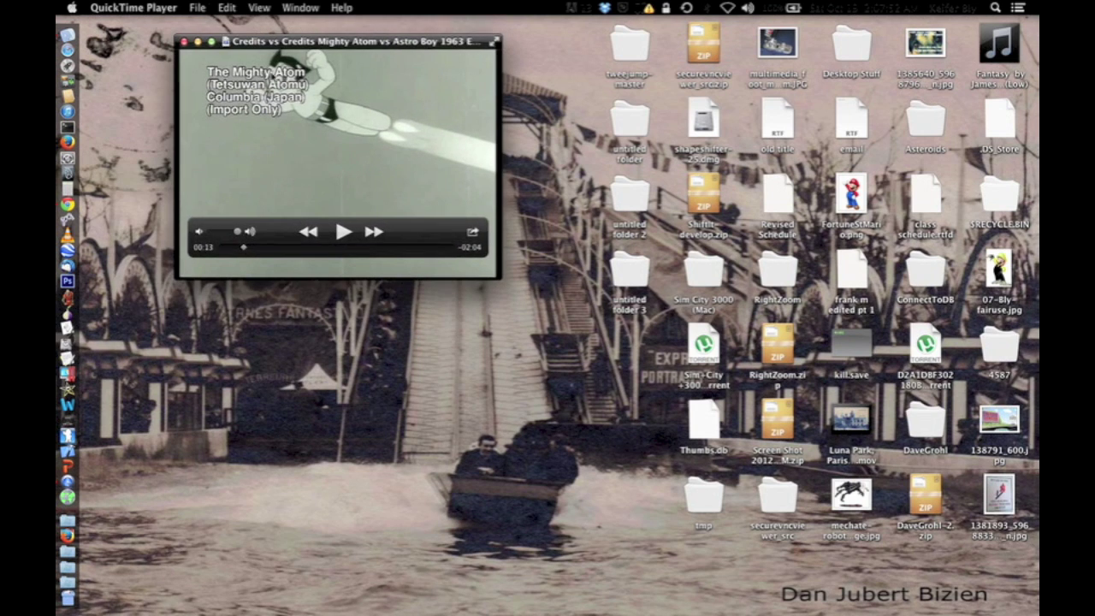
pyautogui.click(196, 9)
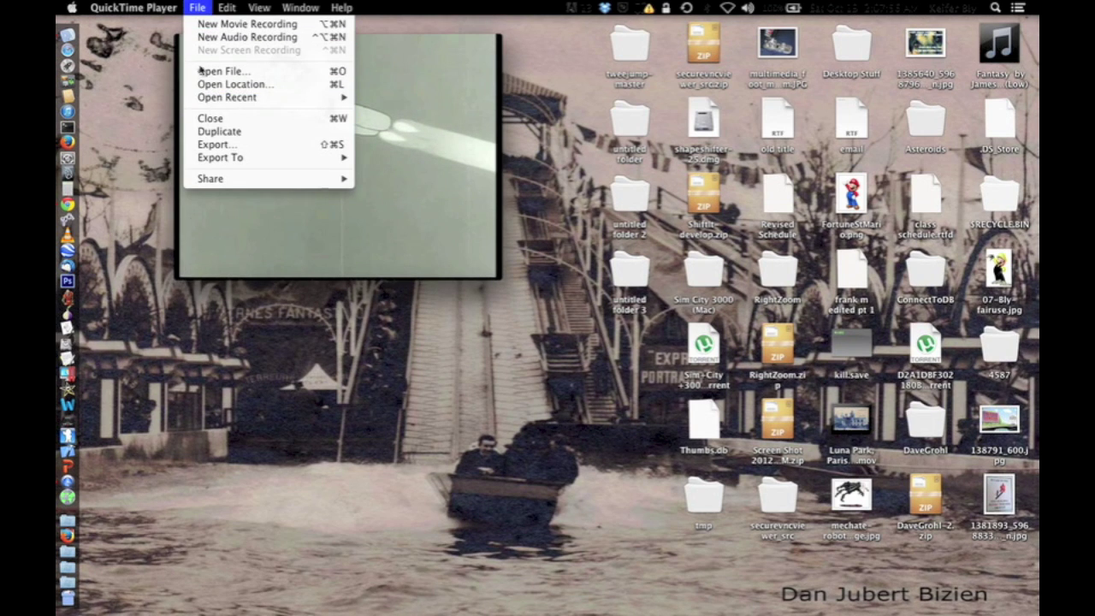
# Start exporting the Mighty Atom clip and choose the Desktop as the save location.
pyautogui.click(217, 145)
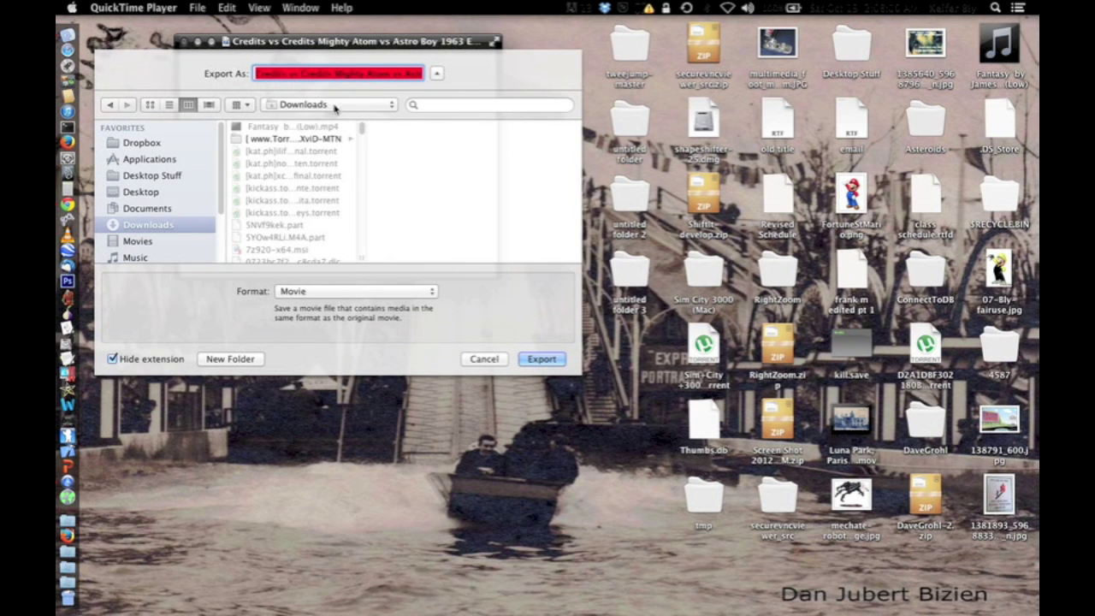
pyautogui.moveTo(354, 73); pyautogui.dragTo(443, 79)
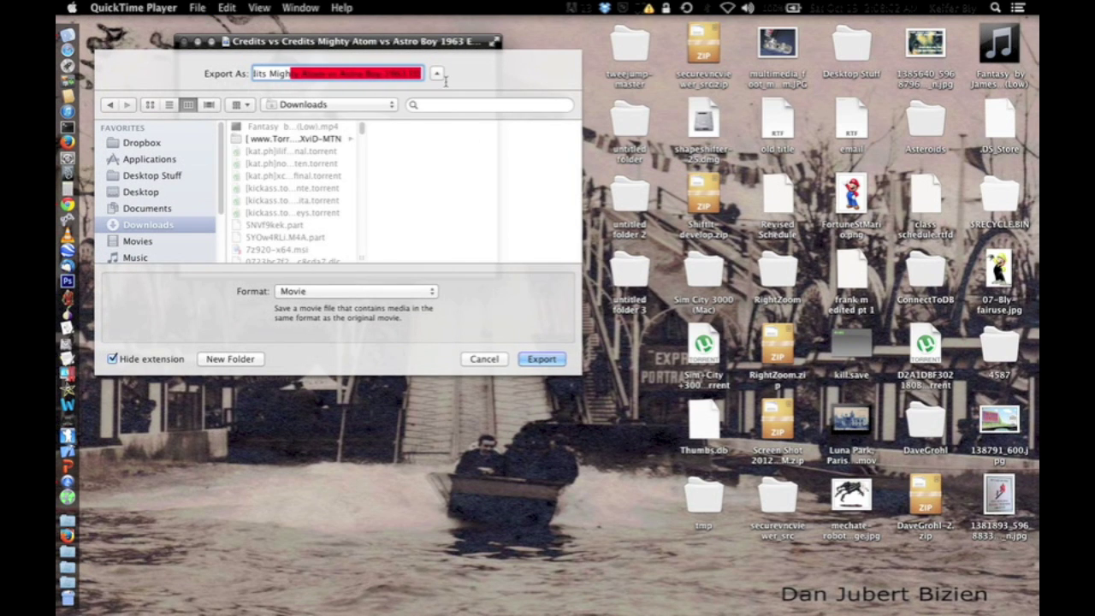
pyautogui.click(374, 105)
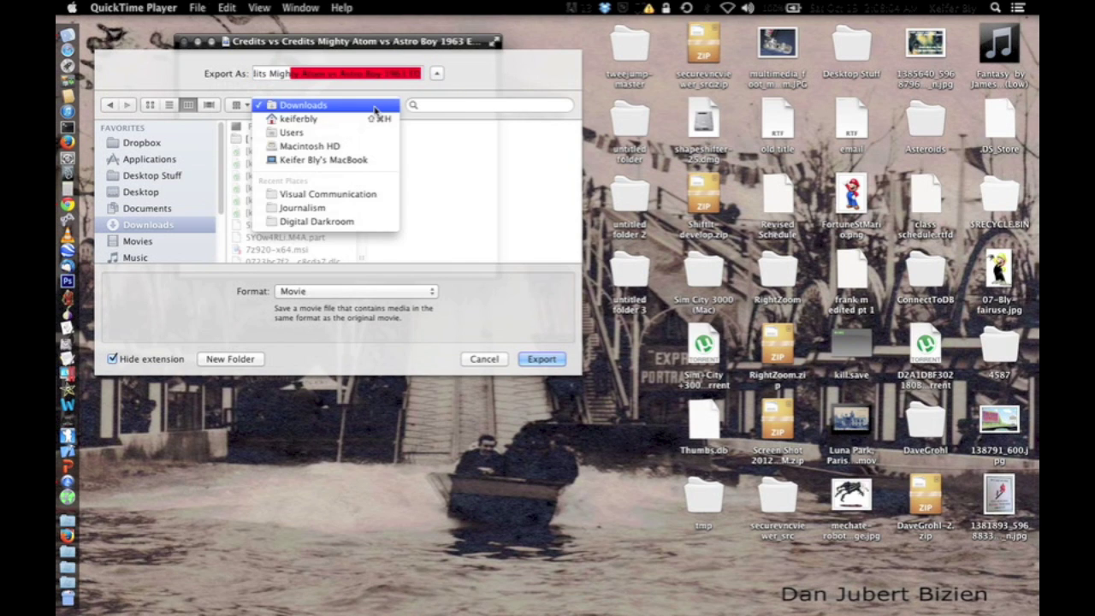
pyautogui.click(374, 105)
pyautogui.moveTo(370, 44); pyautogui.dragTo(434, 42)
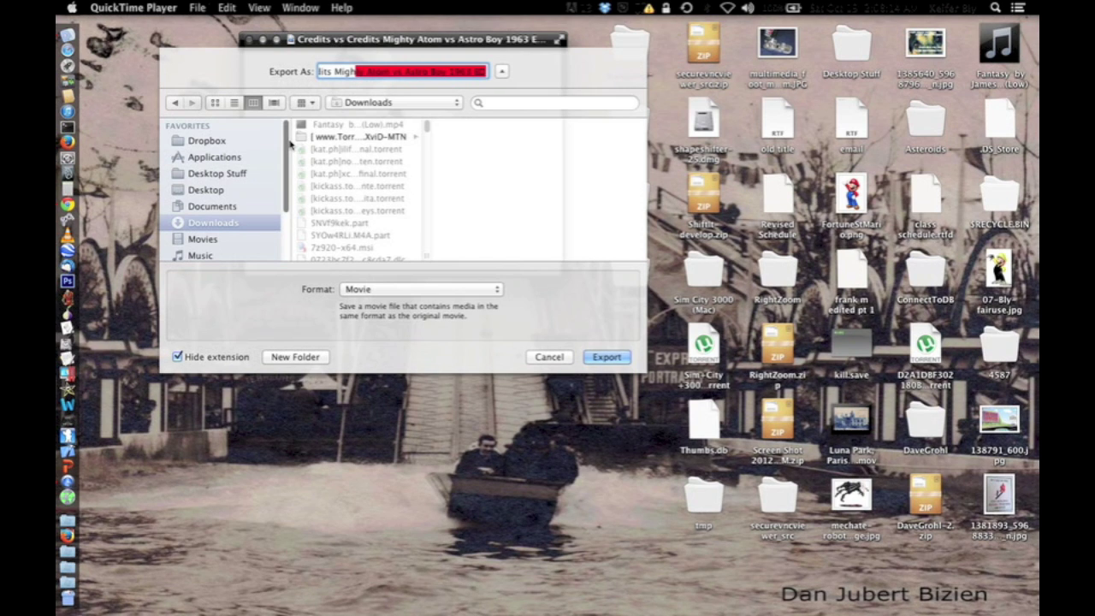
pyautogui.click(221, 190)
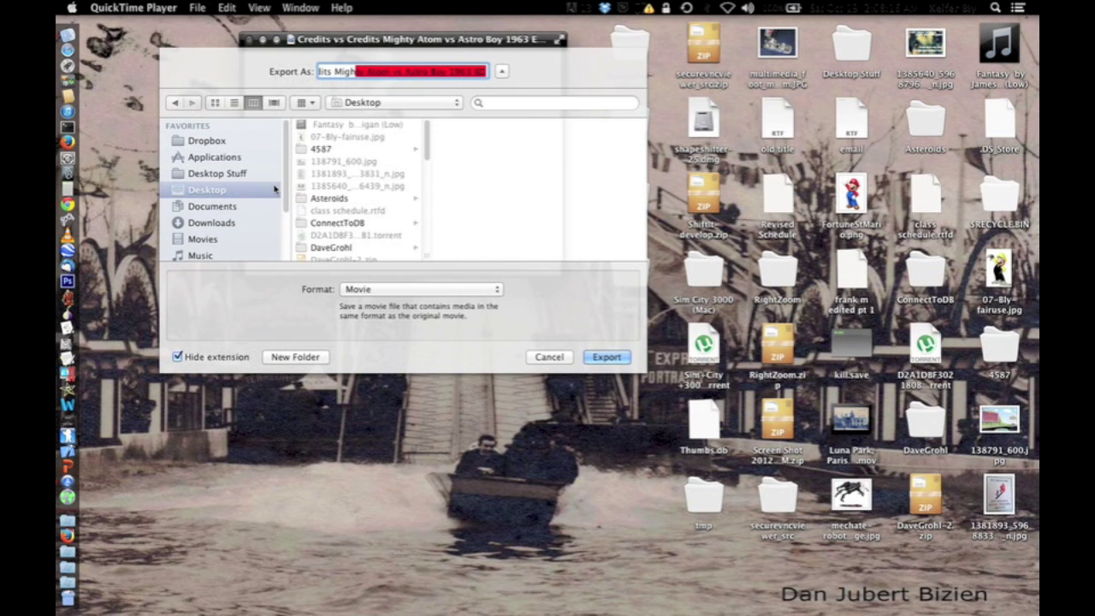
pyautogui.click(490, 291)
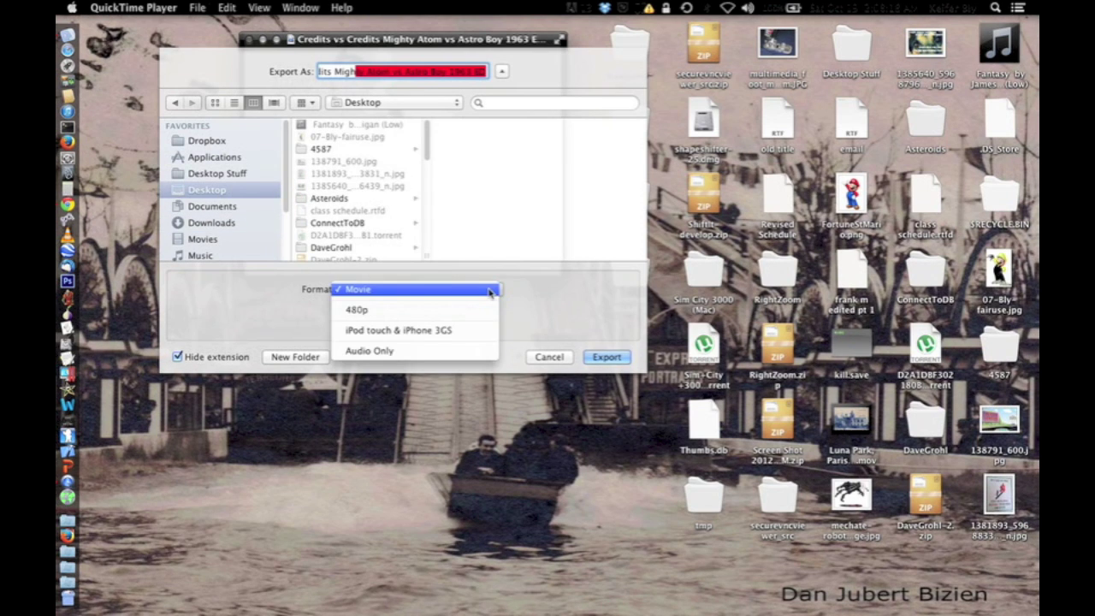
# Set the export format to Audio Only and export the clip's audio to the Desktop.
pyautogui.click(490, 291)
pyautogui.click(490, 291)
pyautogui.click(484, 291)
pyautogui.click(484, 292)
pyautogui.click(476, 352)
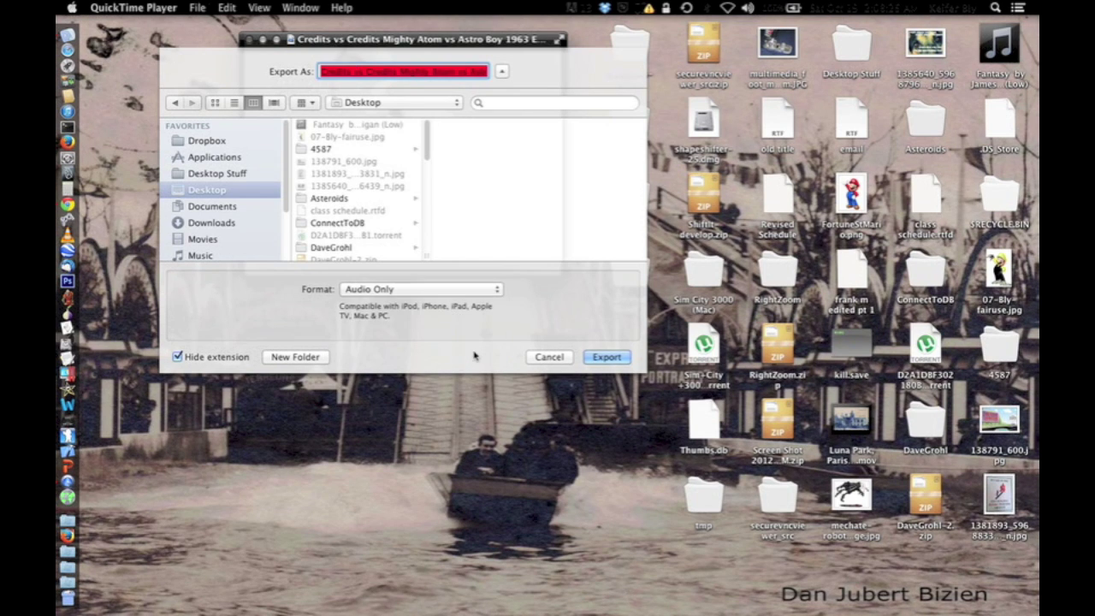
pyautogui.click(606, 358)
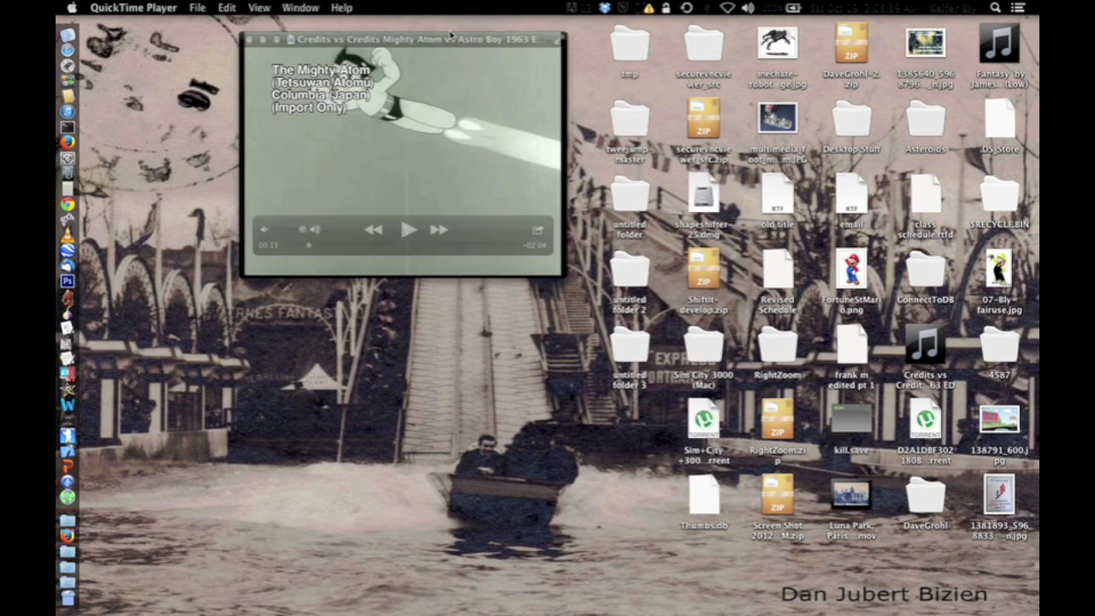
pyautogui.click(447, 75)
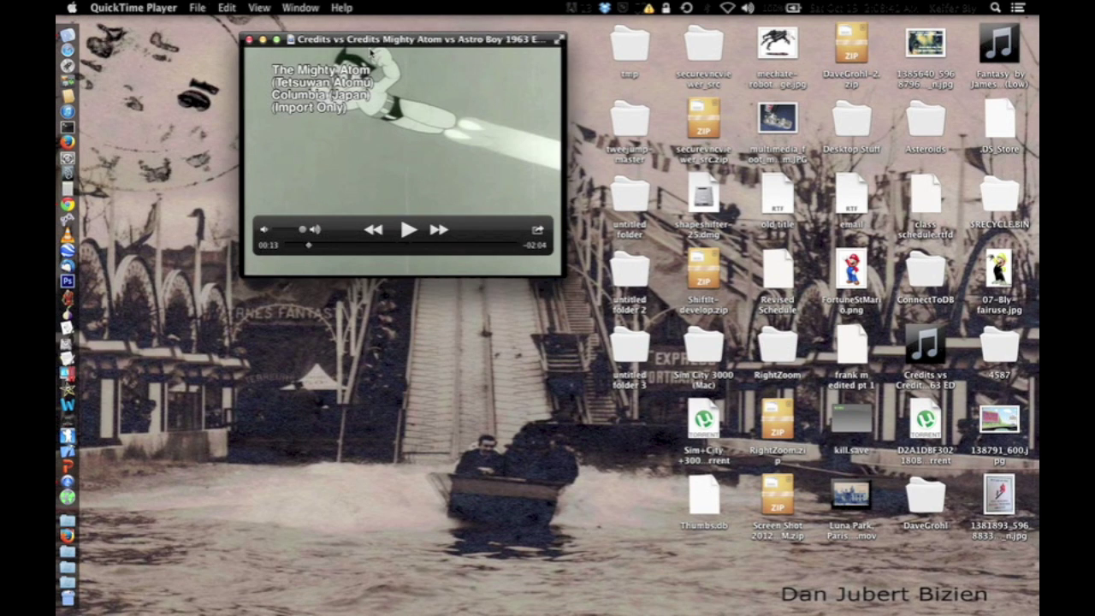
# Close the player window and play the exported Credits vs Credits audio file in iTunes.
pyautogui.click(249, 41)
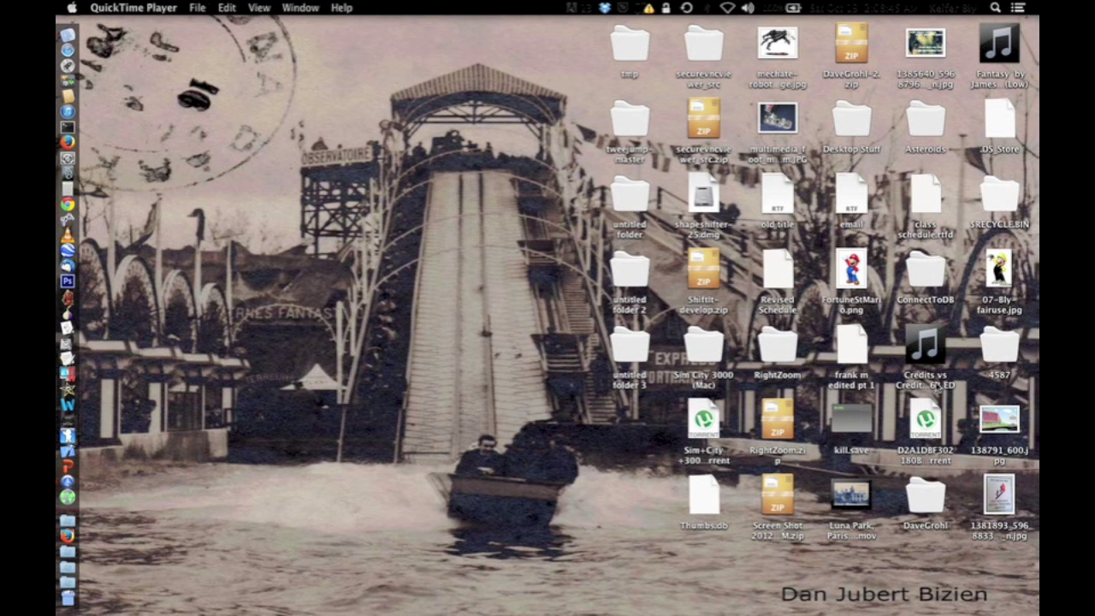
pyautogui.click(938, 387)
pyautogui.doubleClick(937, 386)
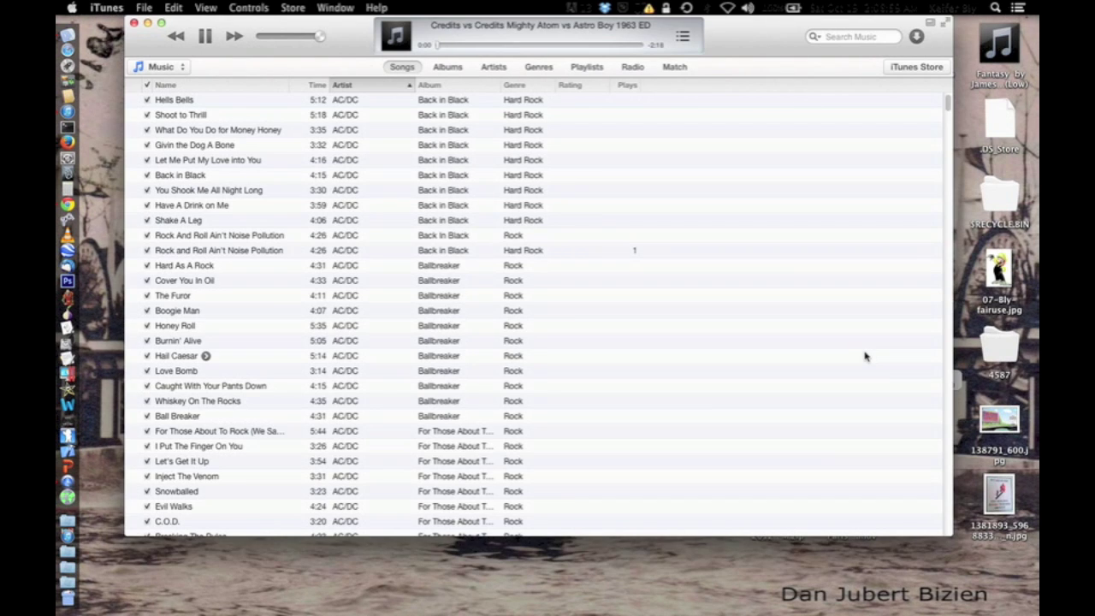
pyautogui.press('F12')
# Quit iTunes and select the exported audio file on the Desktop.
pyautogui.click(107, 8)
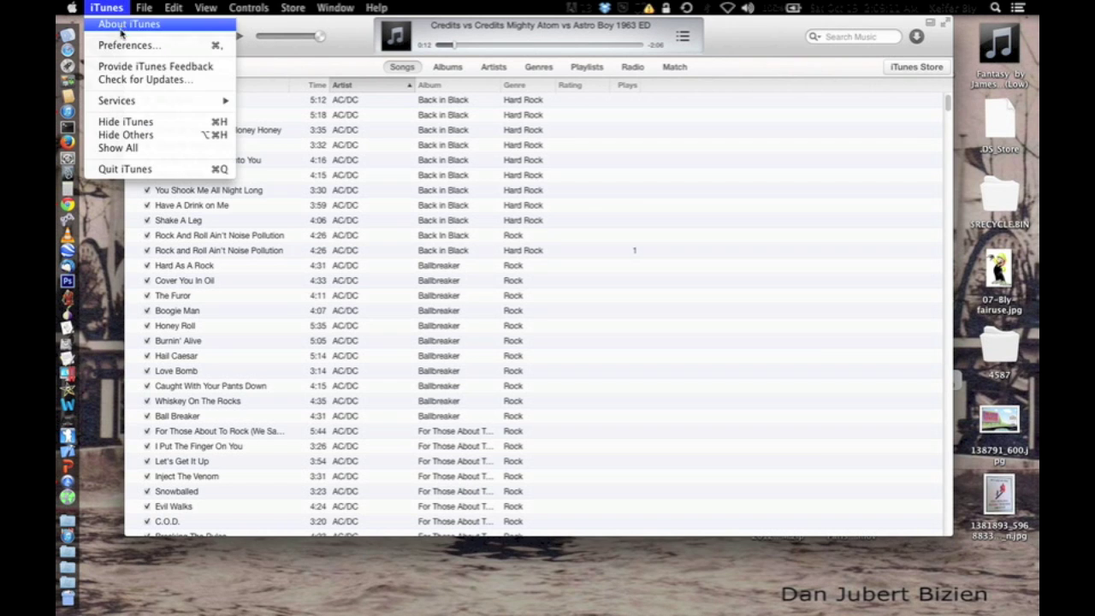
pyautogui.click(184, 167)
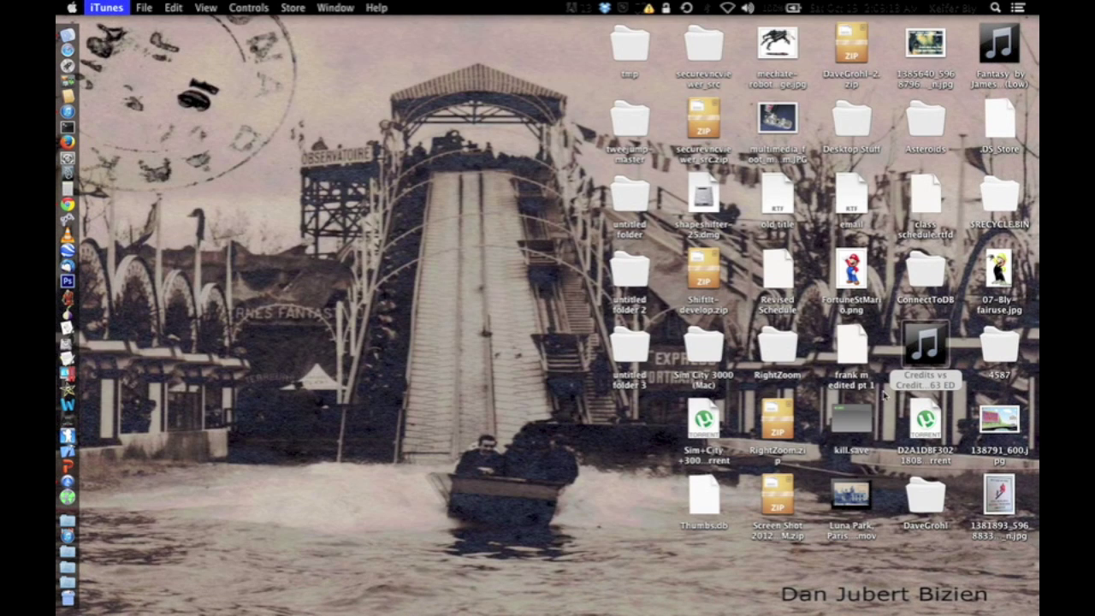
pyautogui.click(922, 385)
pyautogui.rightClick(922, 385)
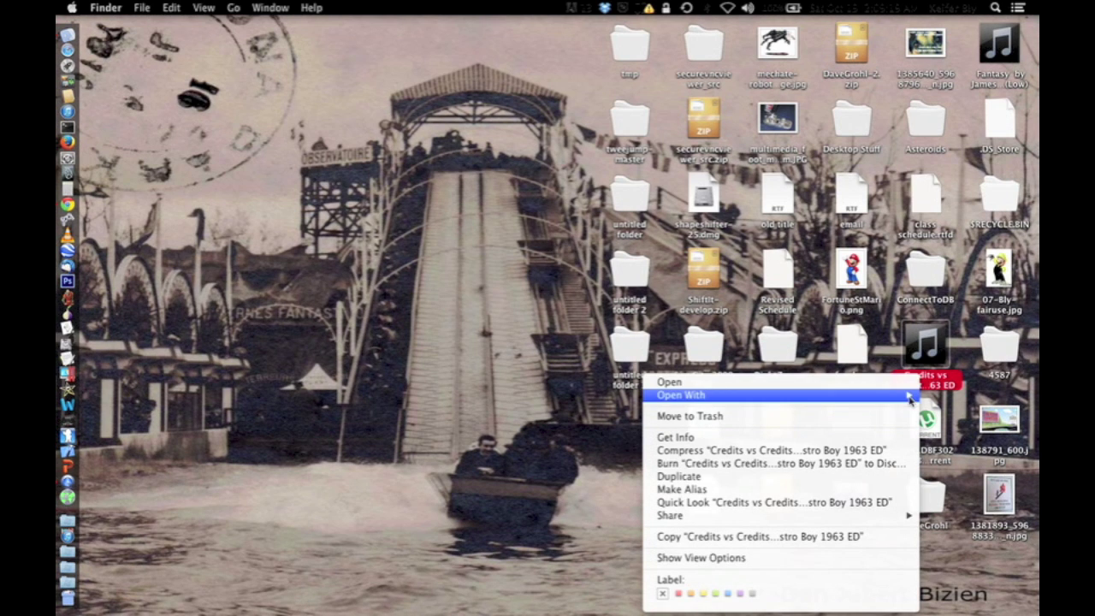
pyautogui.click(908, 437)
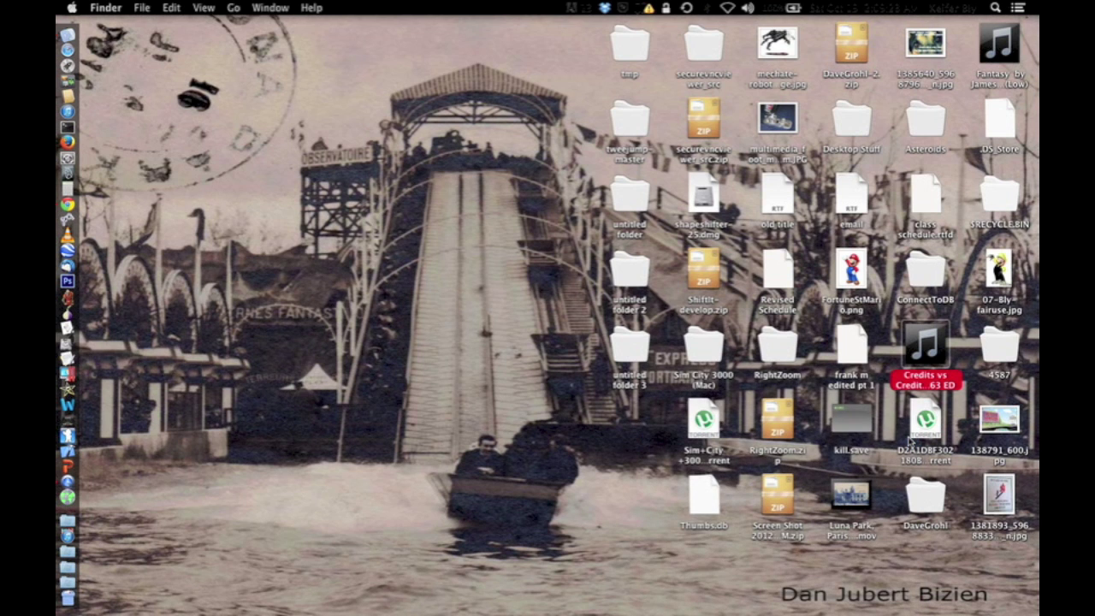
pyautogui.click(909, 438)
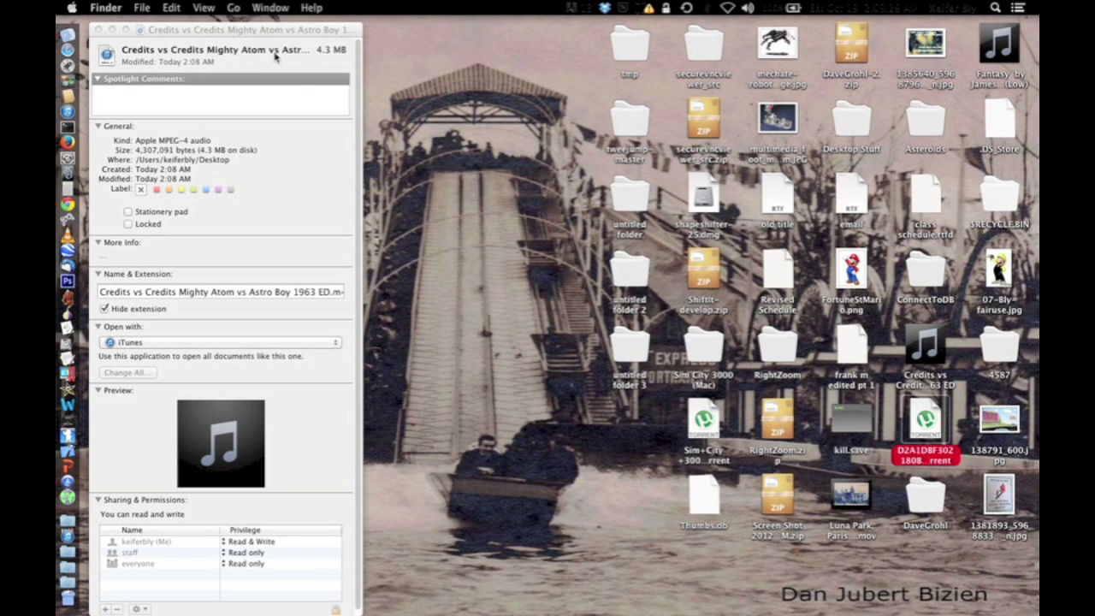
pyautogui.moveTo(240, 30); pyautogui.dragTo(395, 13)
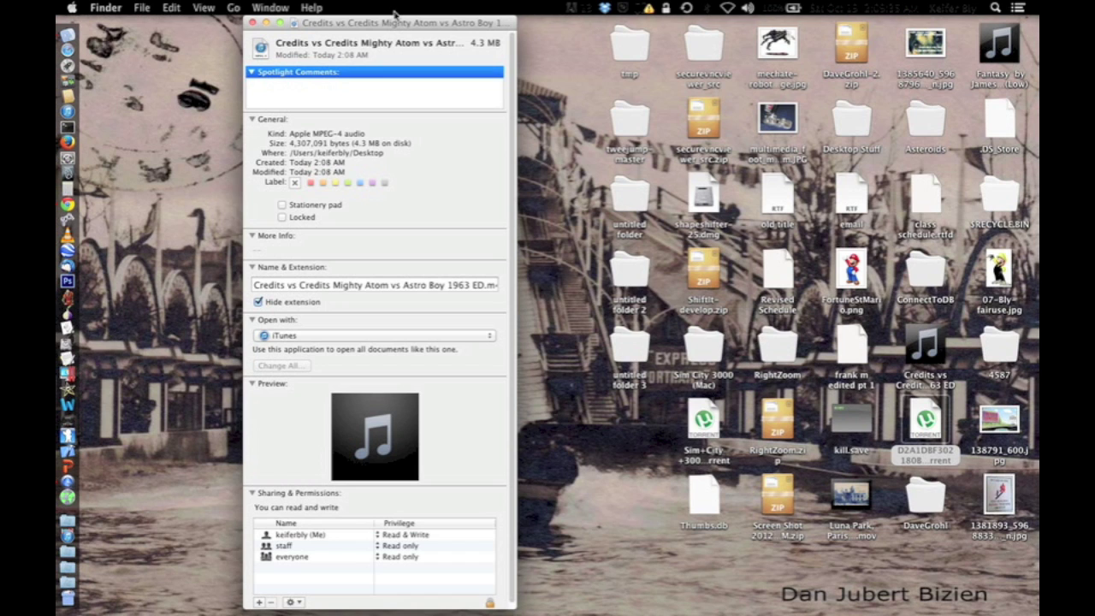
pyautogui.click(253, 22)
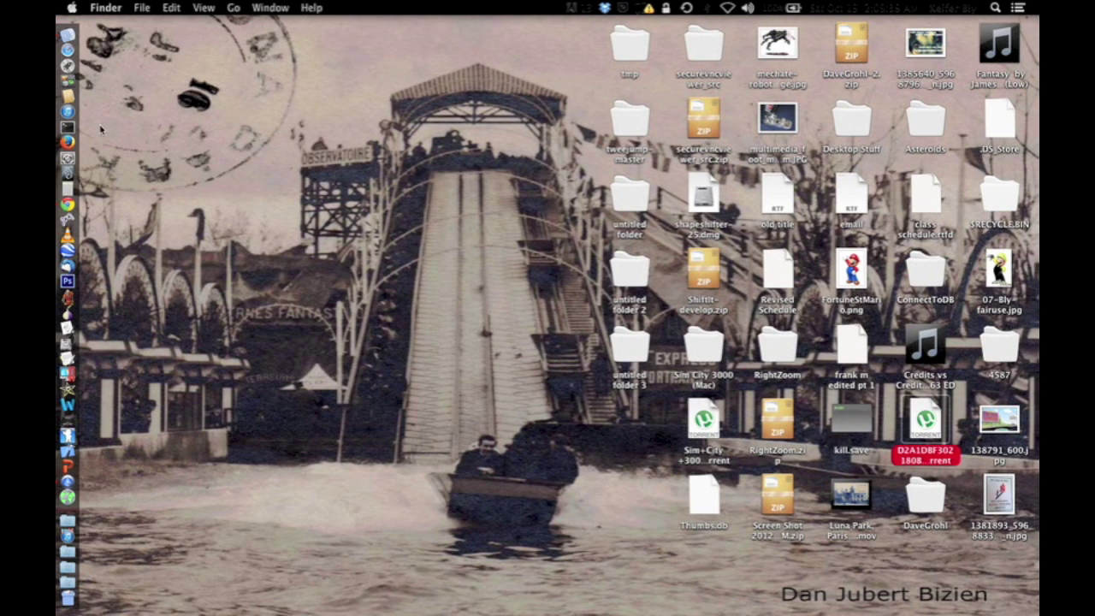